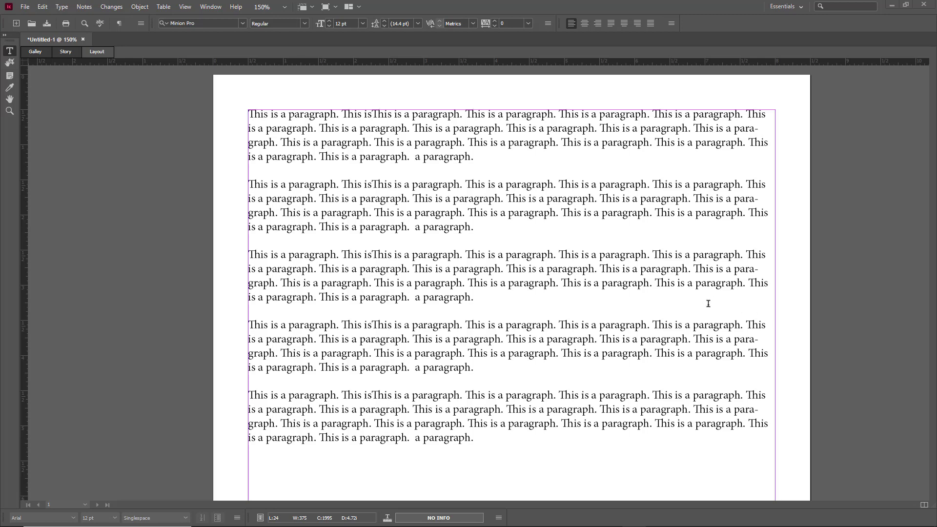
- Open the Character Styles panel from the Window menu, move it left and enlarge it
{"action": "left_click", "coordinate": [211, 8]}
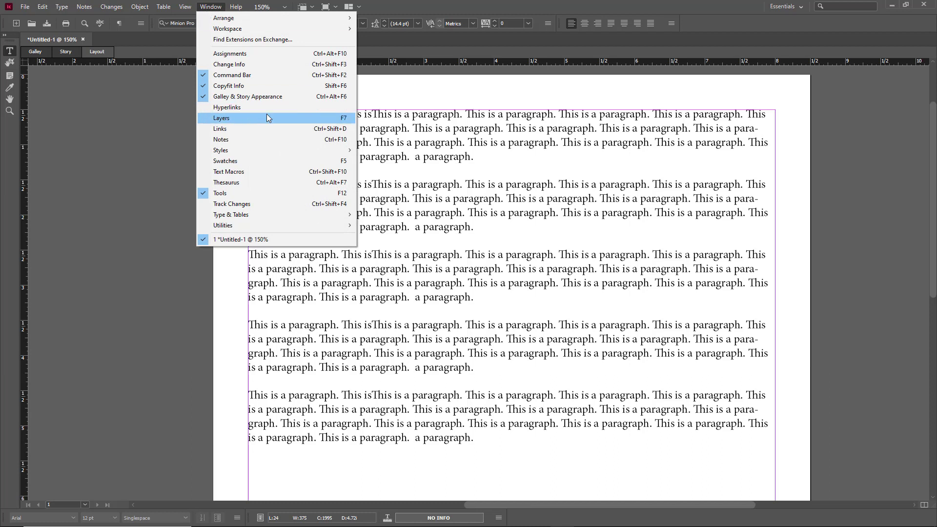
{"action": "mouse_move", "coordinate": [244, 147]}
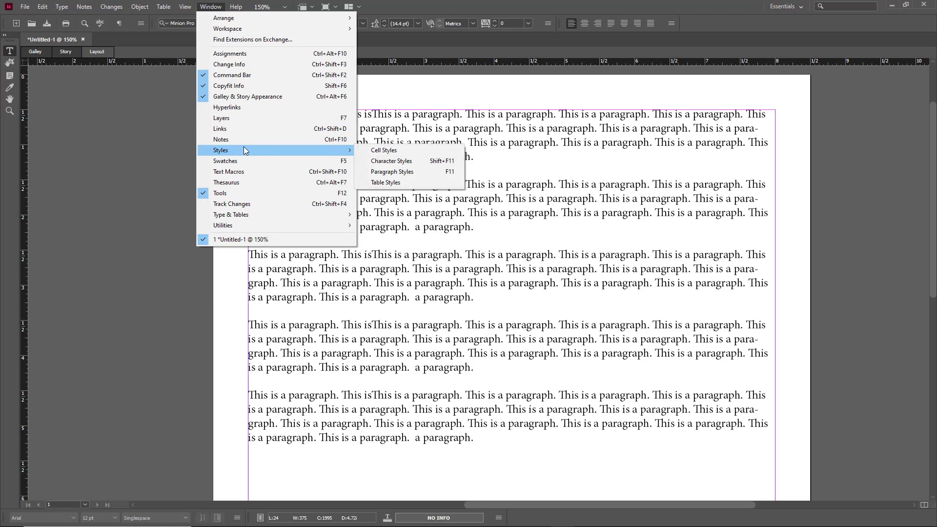
{"action": "left_click", "coordinate": [401, 161]}
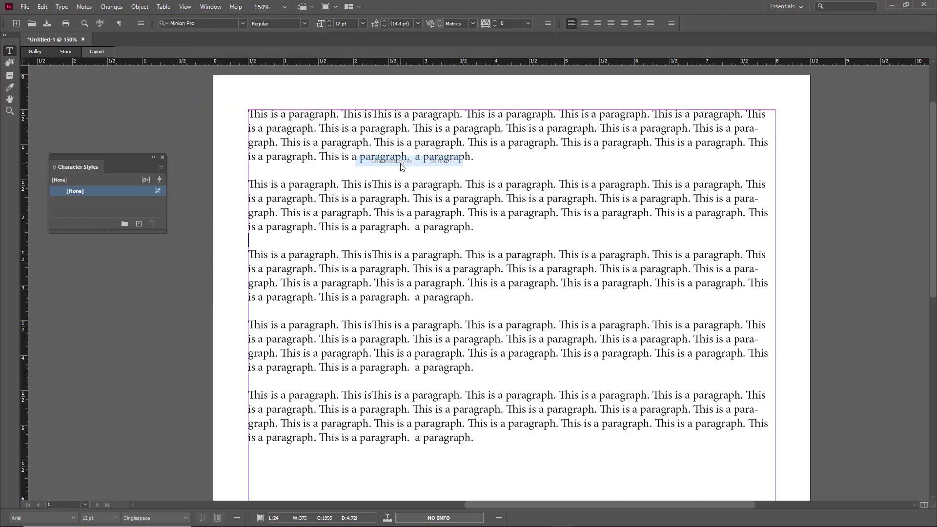
{"action": "left_click_drag", "start_coordinate": [98, 156], "coordinate": [82, 134]}
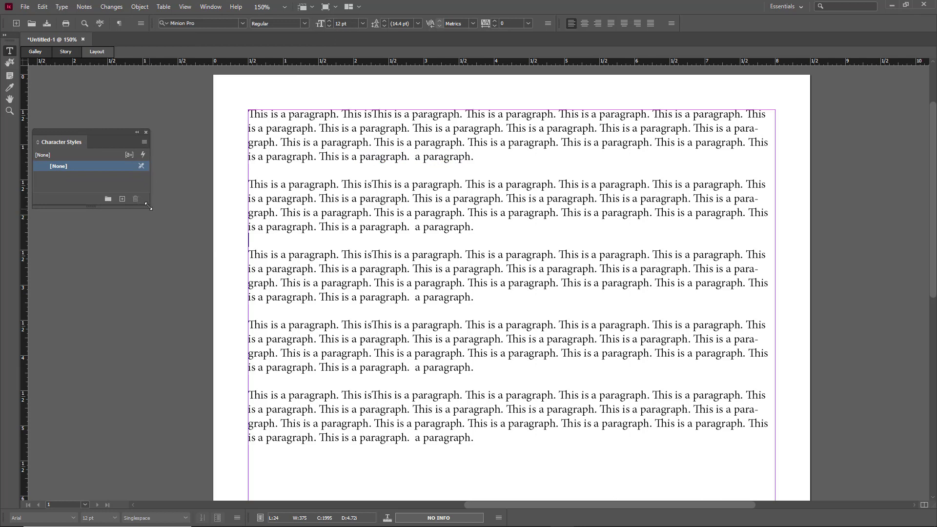
{"action": "left_click_drag", "start_coordinate": [148, 207], "coordinate": [196, 272]}
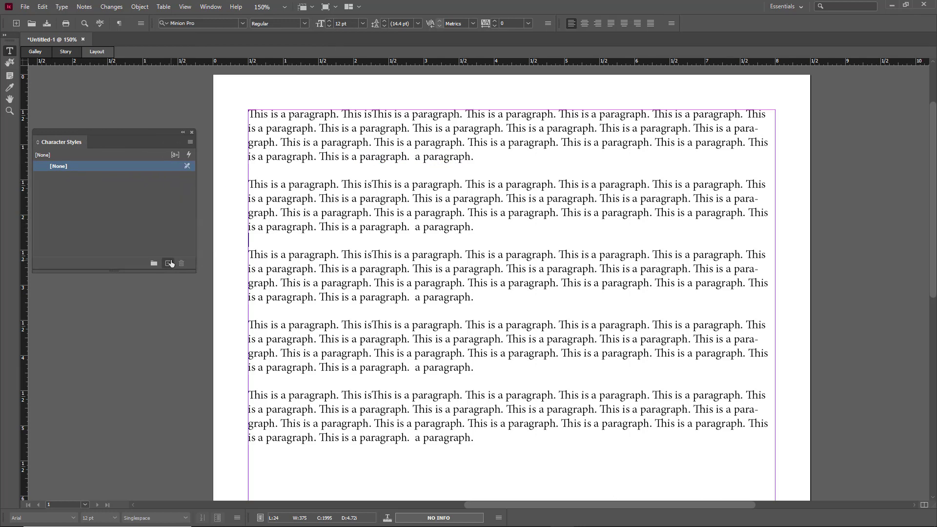
- Select the first line's opening words, create Character Style 1 and open its options
{"action": "left_click_drag", "start_coordinate": [448, 114], "coordinate": [176, 110]}
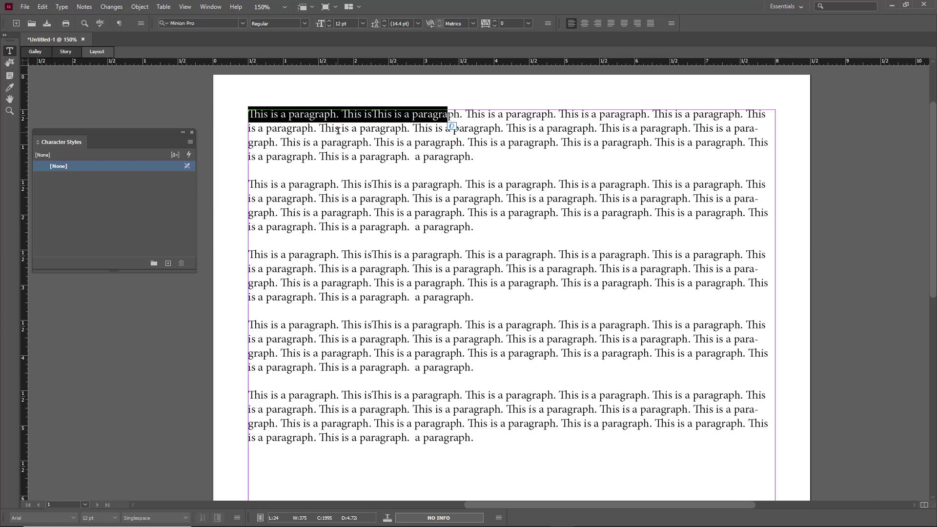
{"action": "left_click_drag", "start_coordinate": [428, 114], "coordinate": [228, 114]}
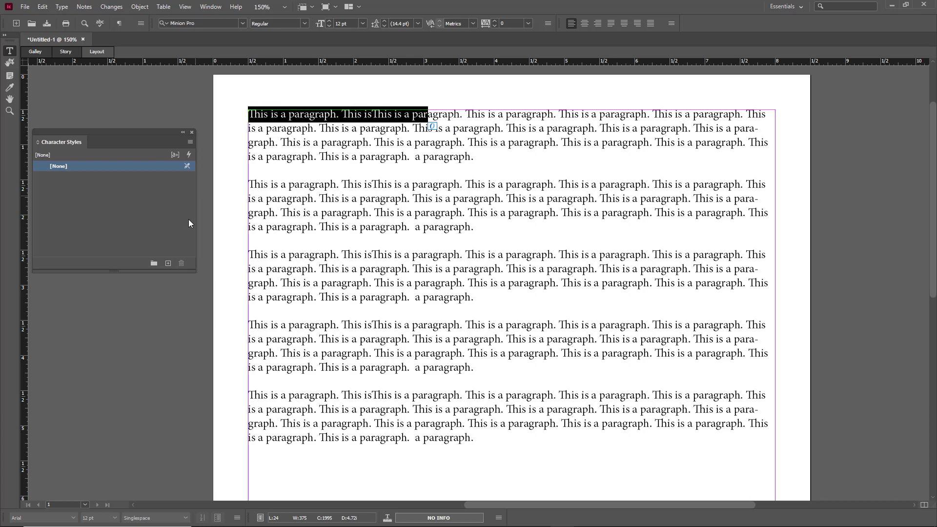
{"action": "left_click", "coordinate": [167, 264]}
{"action": "left_click", "coordinate": [108, 177]}
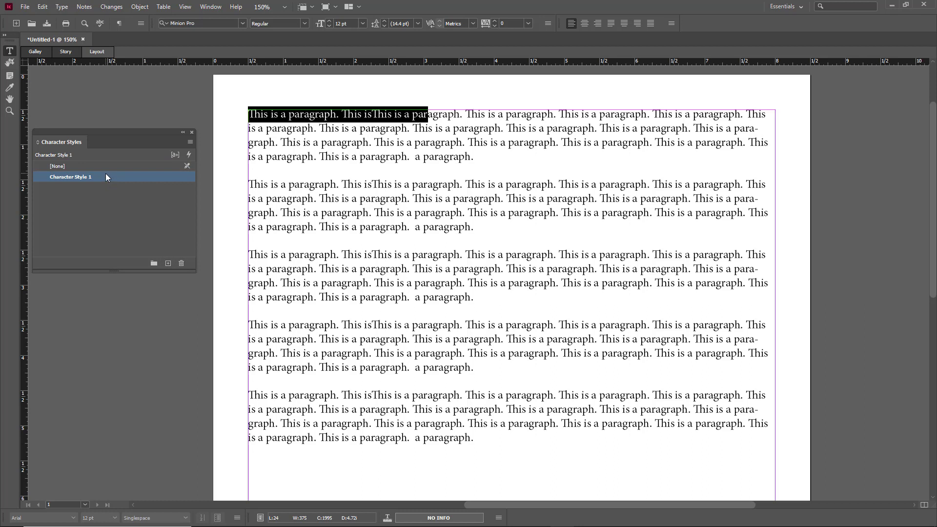
{"action": "right_click", "coordinate": [103, 178]}
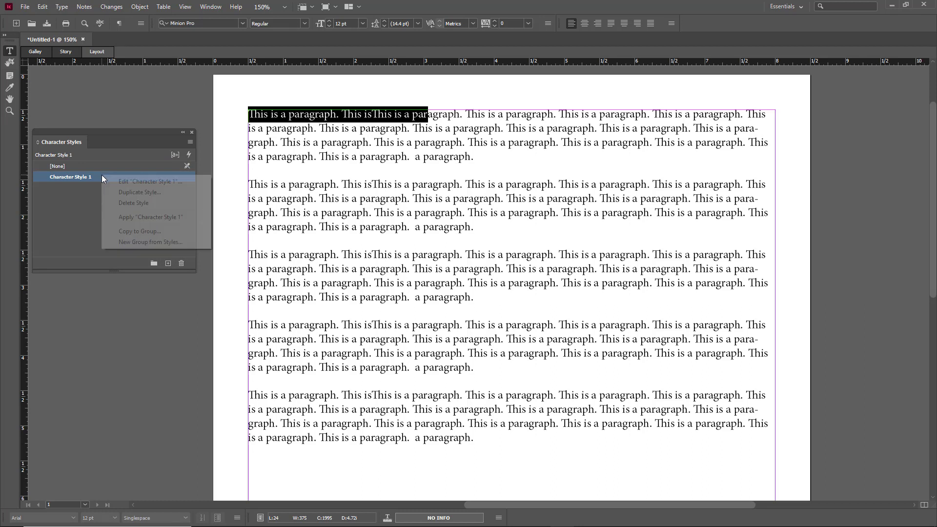
{"action": "left_click", "coordinate": [151, 182]}
- Set Character Style 1's font family to Arial with Preview turned on
{"action": "left_click_drag", "start_coordinate": [376, 111], "coordinate": [542, 141]}
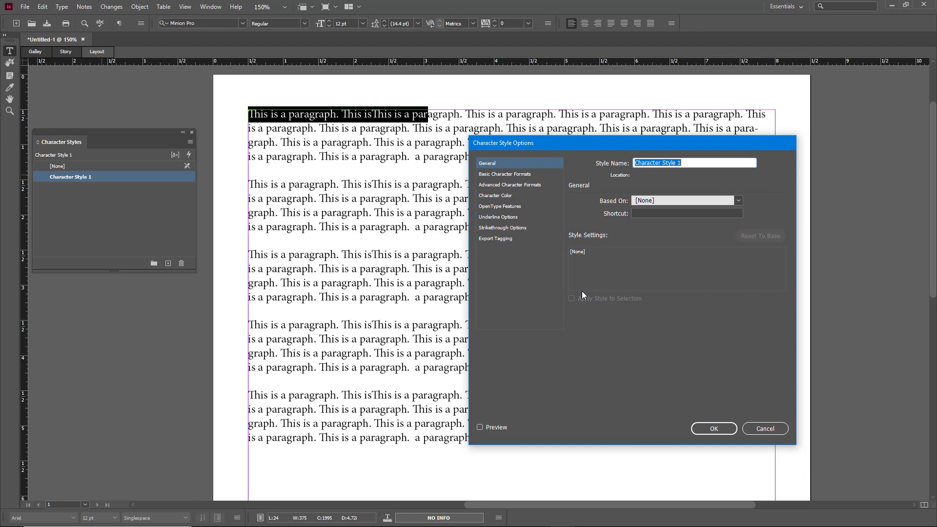
{"action": "left_click", "coordinate": [518, 177]}
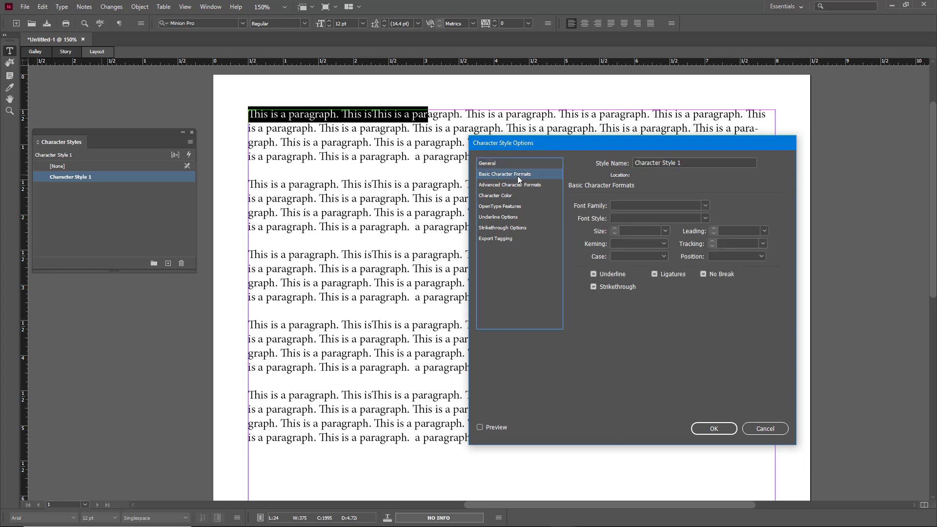
{"action": "left_click", "coordinate": [704, 207]}
{"action": "left_click", "coordinate": [666, 231]}
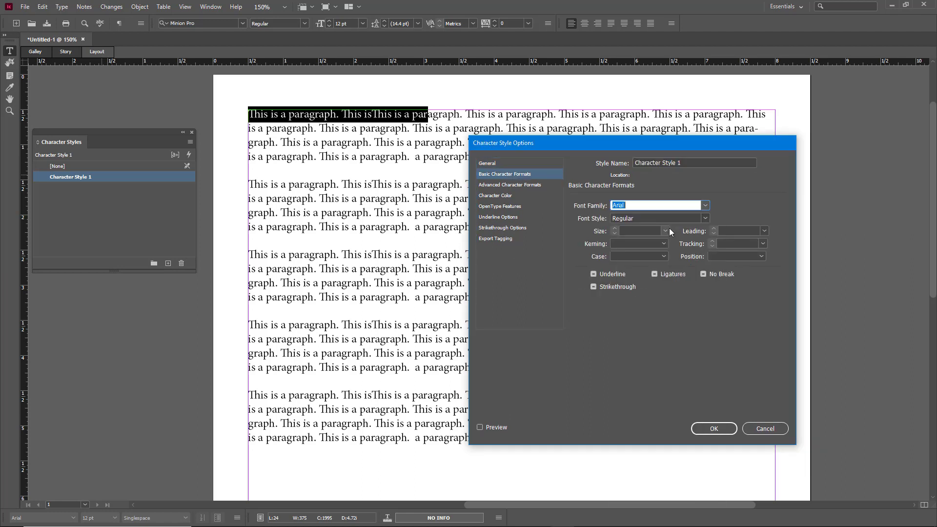
{"action": "left_click", "coordinate": [496, 428]}
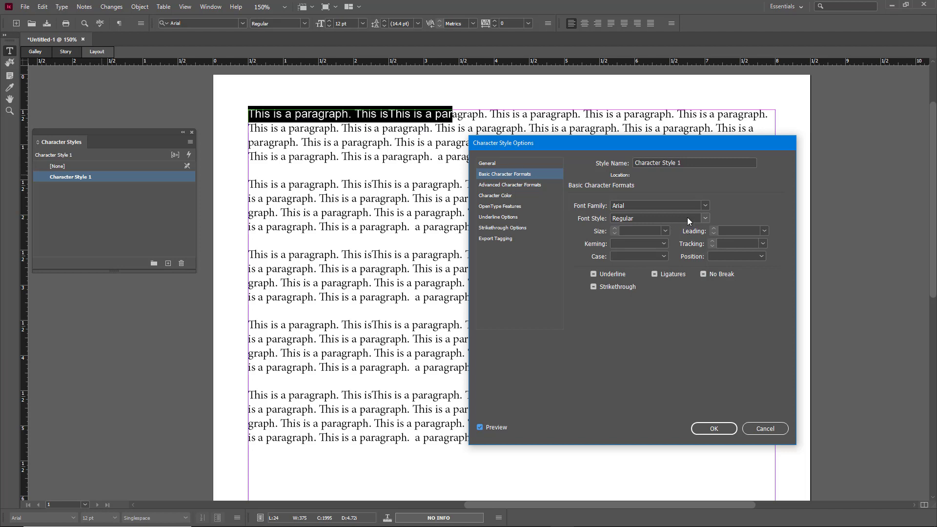
- Set the style's face to Narrow, size to 14 pt and tracking to 5
{"action": "left_click", "coordinate": [704, 222]}
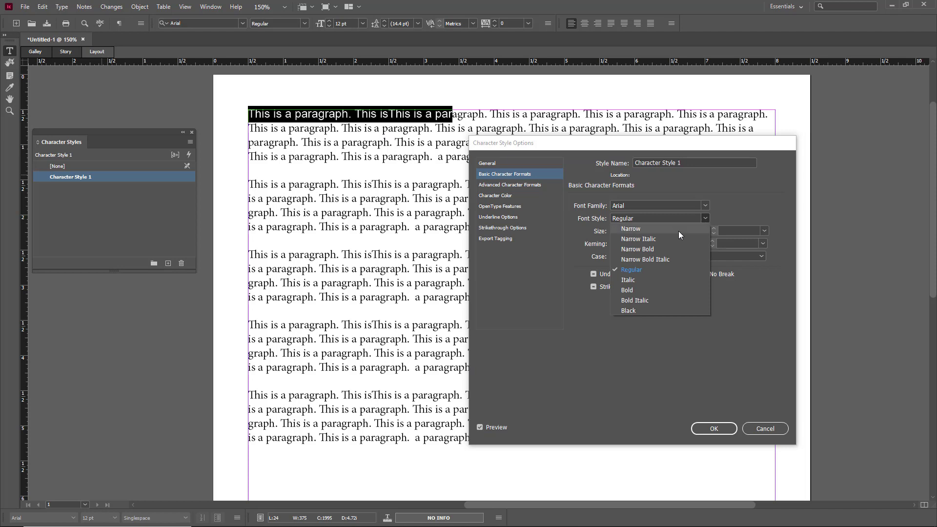
{"action": "left_click", "coordinate": [653, 230]}
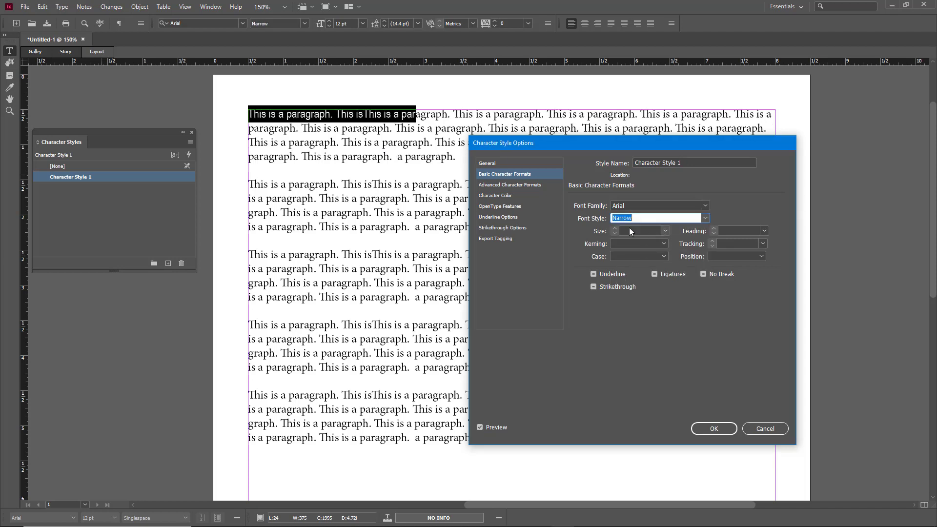
{"action": "left_click", "coordinate": [665, 231]}
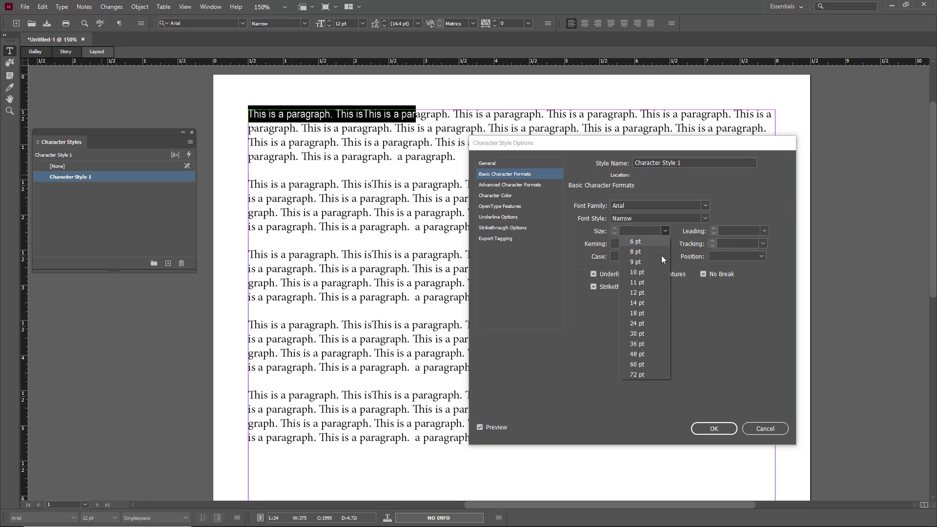
{"action": "left_click", "coordinate": [646, 301]}
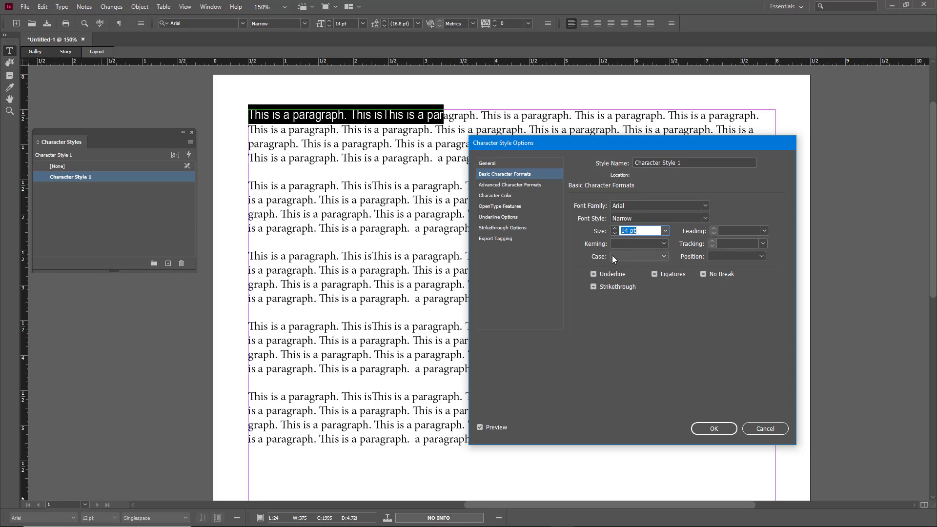
{"action": "left_click", "coordinate": [763, 243]}
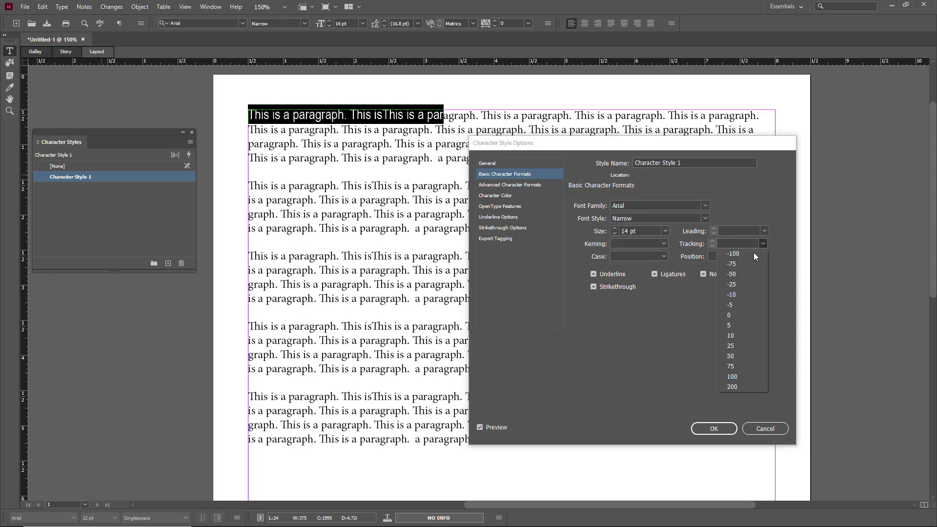
{"action": "left_click", "coordinate": [737, 322]}
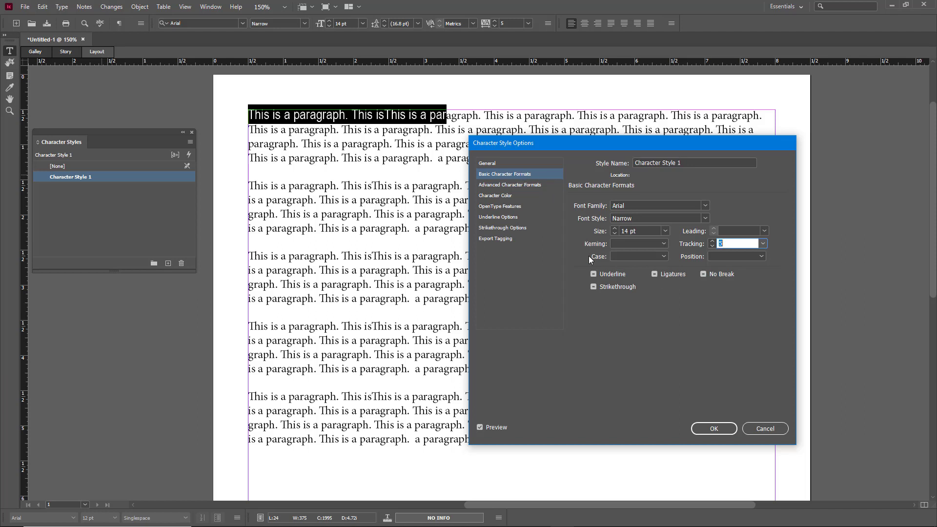
{"action": "left_click", "coordinate": [595, 276]}
{"action": "left_click", "coordinate": [596, 275]}
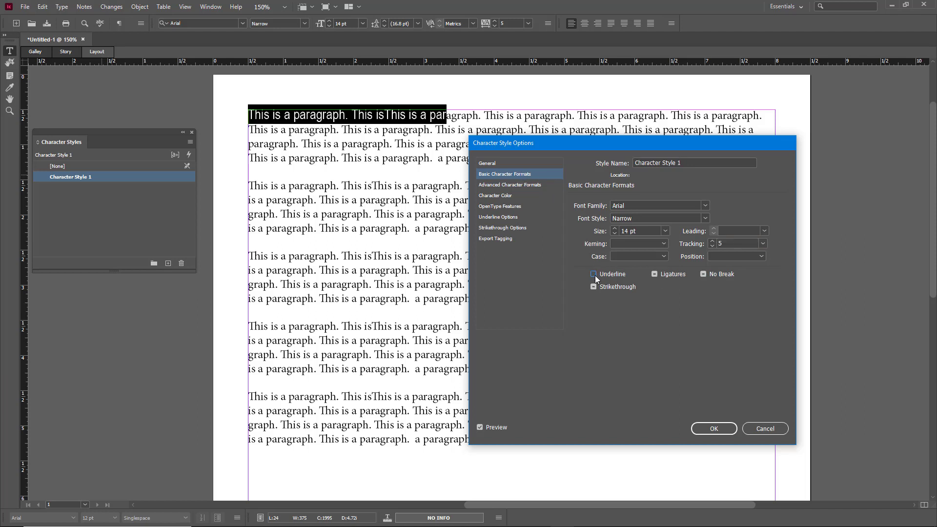
{"action": "left_click", "coordinate": [507, 188]}
{"action": "left_click", "coordinate": [639, 206]}
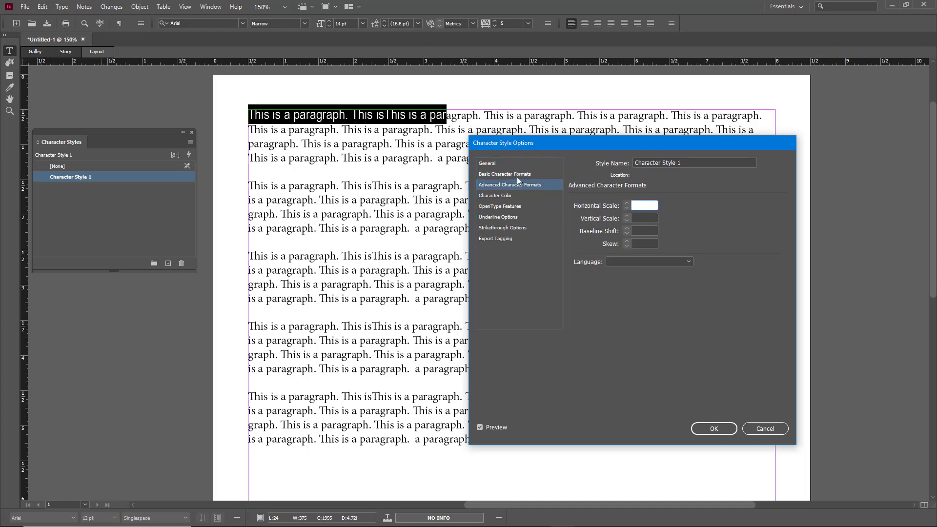
- Set Character Style 1's character colour to dark blue
{"action": "left_click", "coordinate": [500, 203]}
{"action": "left_click", "coordinate": [498, 196]}
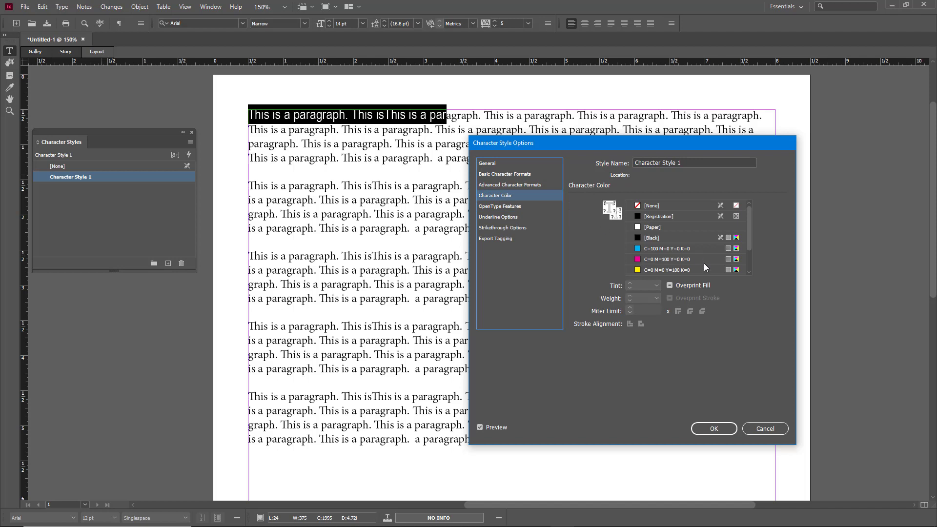
{"action": "left_click", "coordinate": [660, 249]}
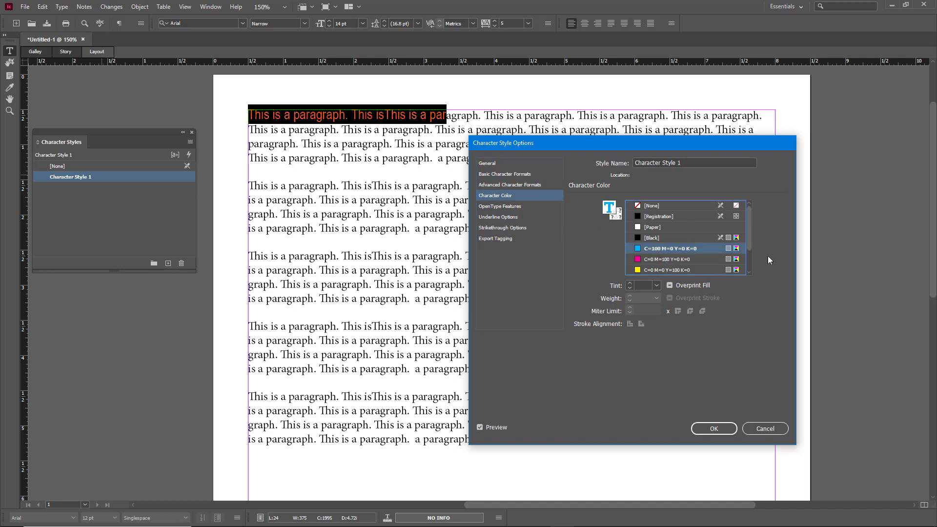
{"action": "scroll", "coordinate": [682, 268], "scroll_direction": "down", "scroll_amount": 1}
{"action": "left_click", "coordinate": [676, 270]}
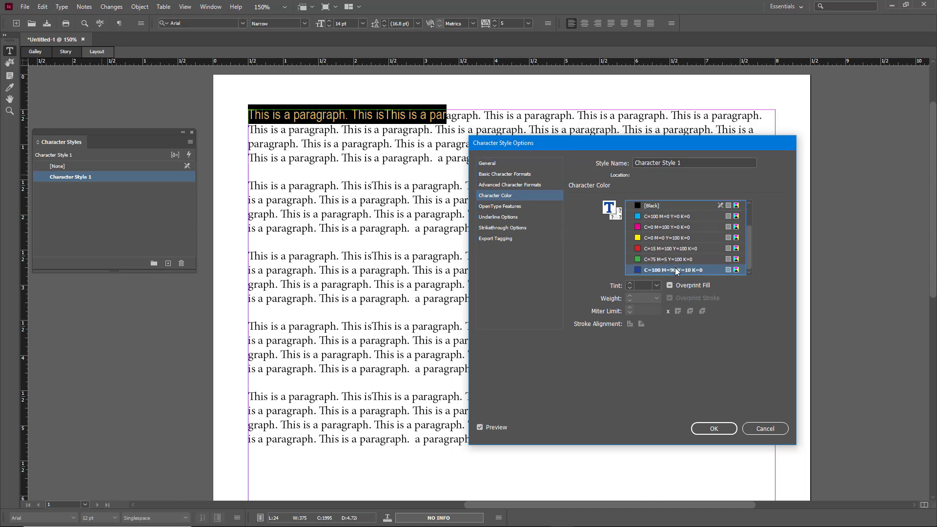
- Turn on underlining in the style's Underline Options
{"action": "left_click", "coordinate": [528, 207]}
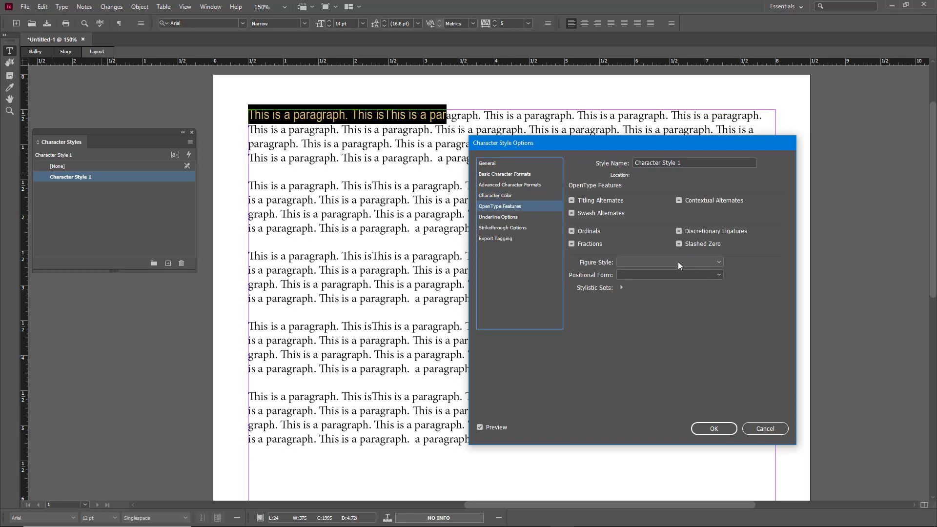
{"action": "left_click", "coordinate": [508, 217]}
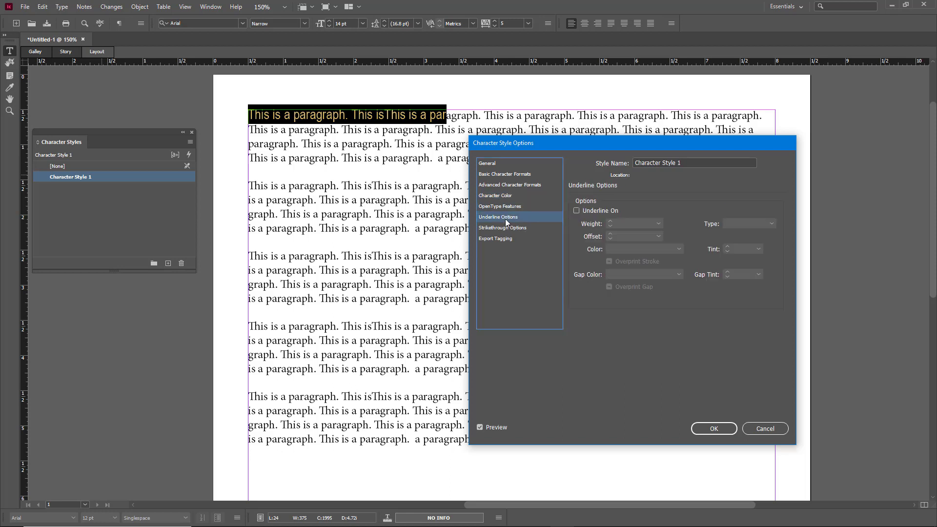
{"action": "left_click", "coordinate": [593, 211]}
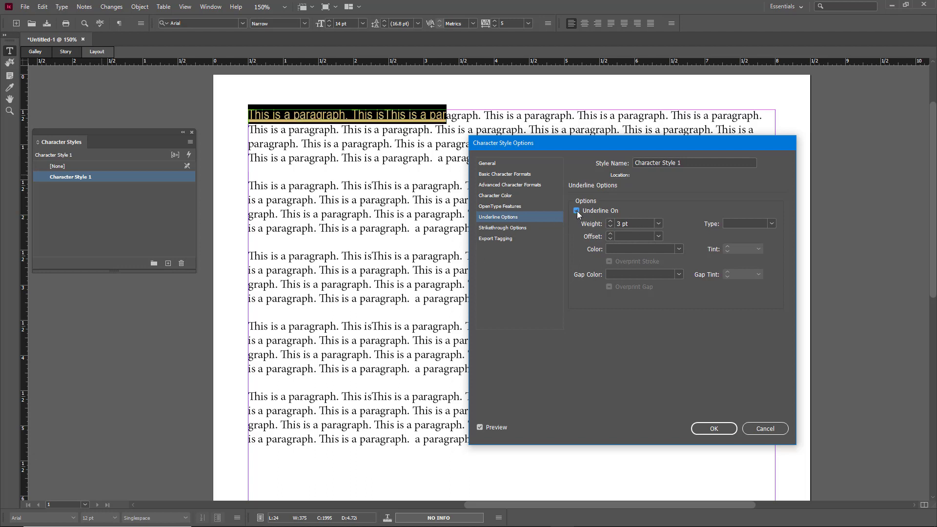
{"action": "left_click", "coordinate": [507, 230]}
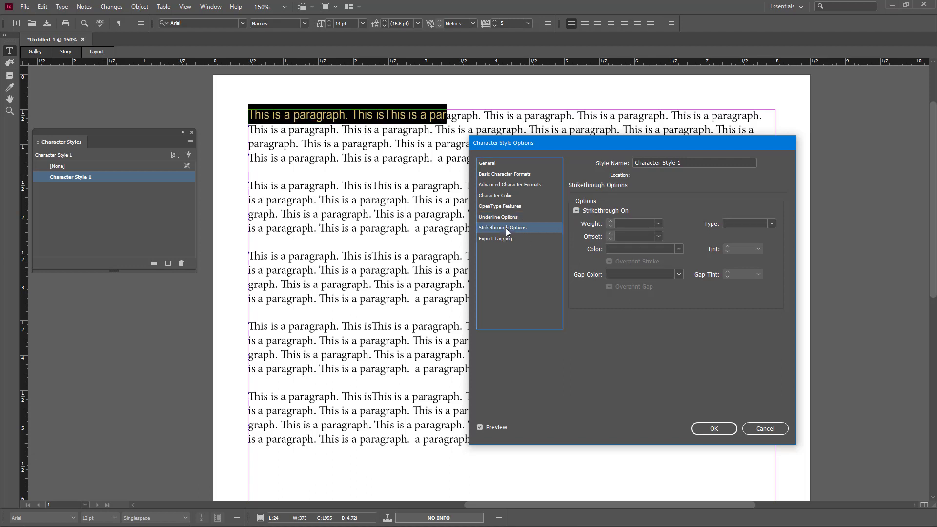
{"action": "left_click", "coordinate": [490, 239]}
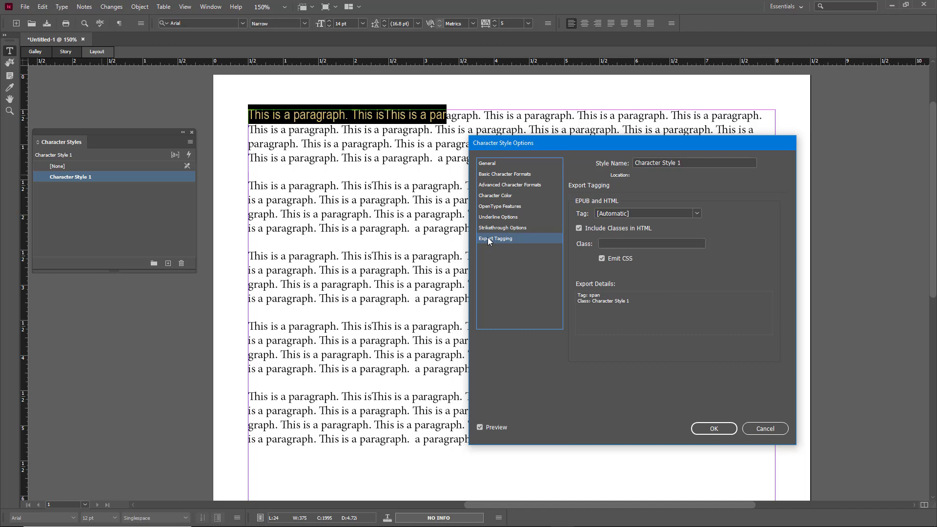
{"action": "left_click", "coordinate": [523, 227]}
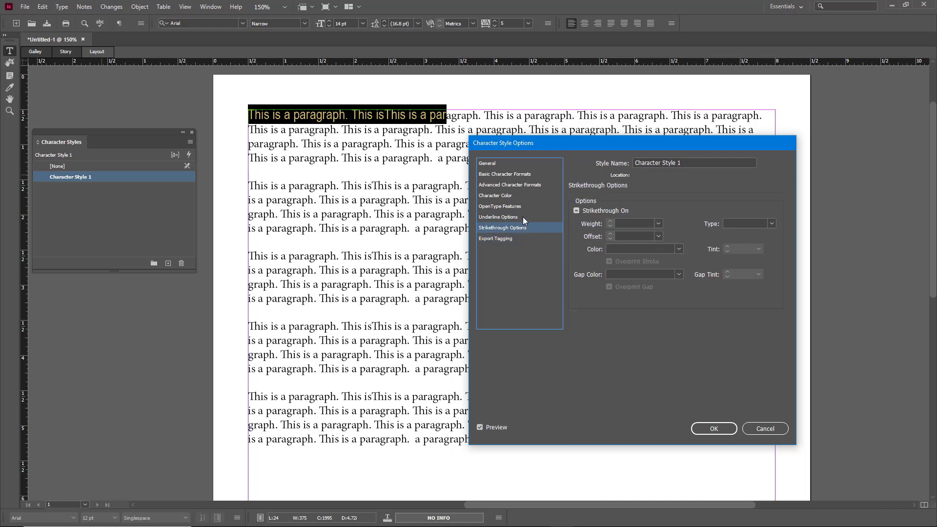
{"action": "left_click", "coordinate": [532, 219]}
{"action": "left_click", "coordinate": [592, 211]}
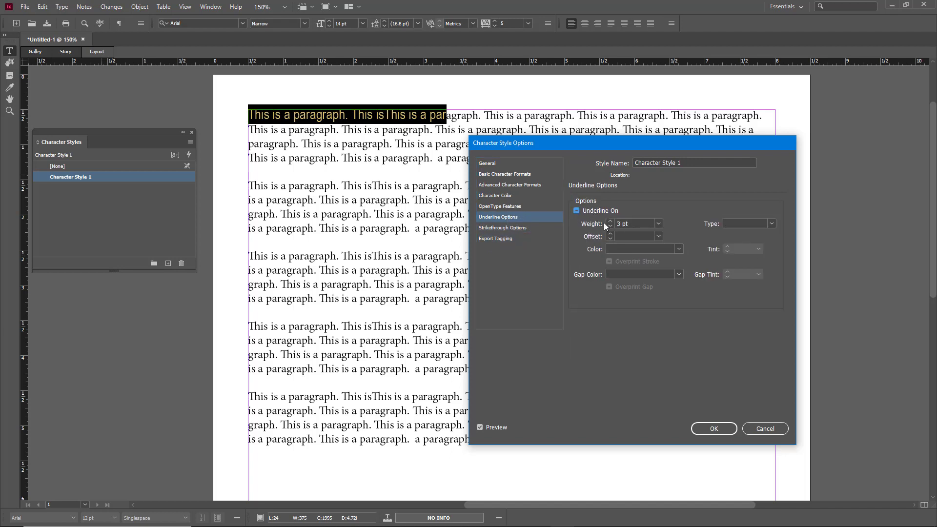
{"action": "left_click", "coordinate": [611, 221]}
{"action": "left_click", "coordinate": [577, 212]}
{"action": "left_click", "coordinate": [611, 226]}
{"action": "left_click", "coordinate": [610, 226]}
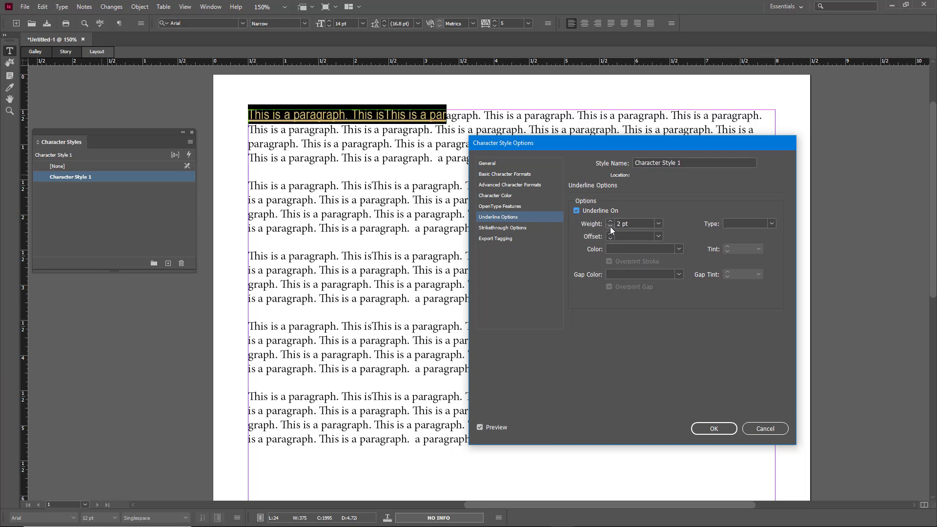
- Give the underline Solid type, 2 pt weight and 4 pt offset, then confirm
{"action": "left_click", "coordinate": [770, 224]}
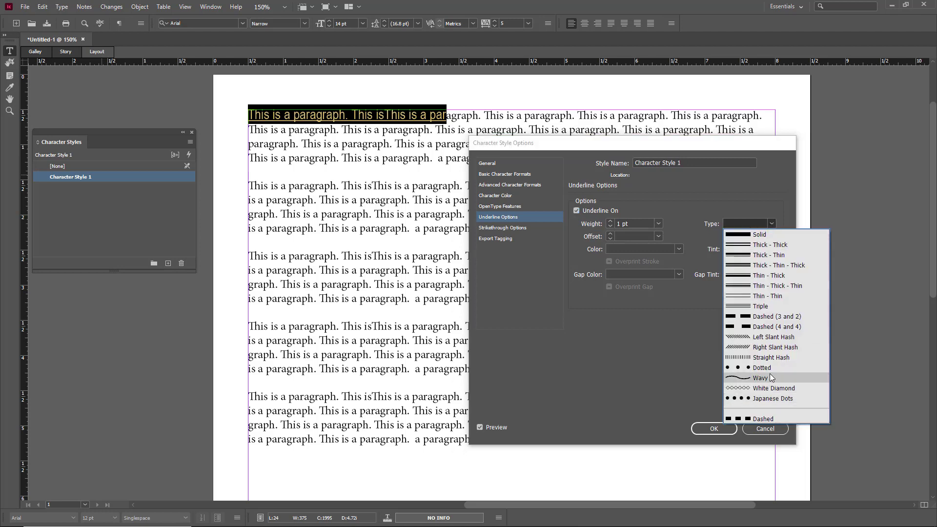
{"action": "left_click", "coordinate": [771, 379]}
{"action": "left_click", "coordinate": [763, 224]}
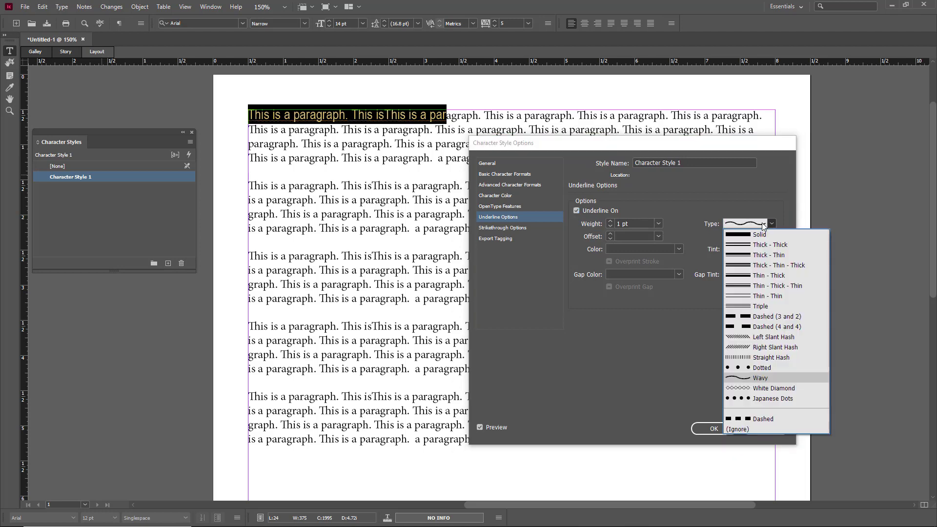
{"action": "left_click", "coordinate": [760, 237]}
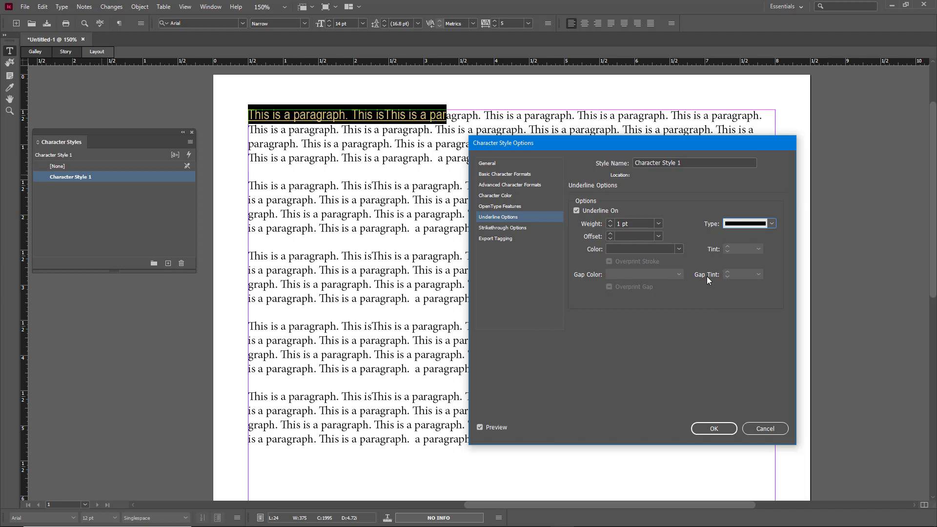
{"action": "left_click", "coordinate": [610, 221]}
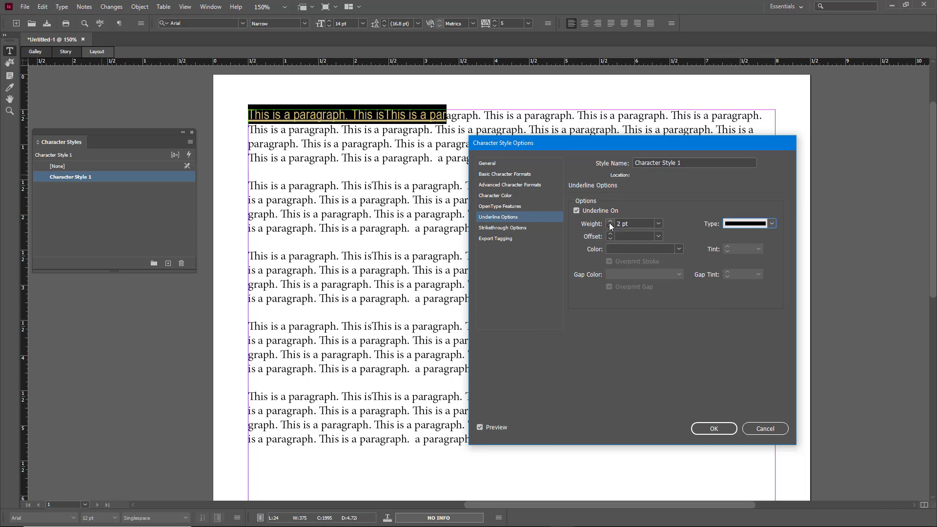
{"action": "left_click", "coordinate": [610, 234]}
{"action": "left_click", "coordinate": [610, 235]}
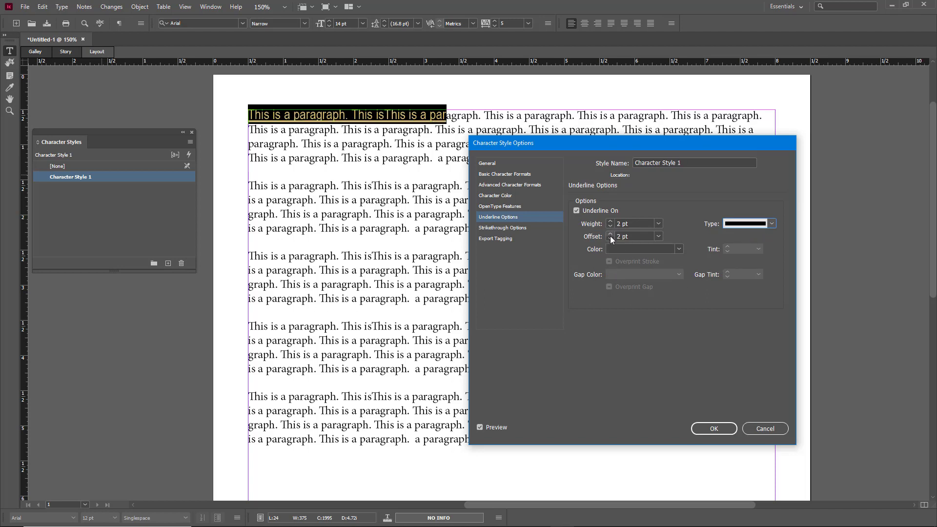
{"action": "left_click", "coordinate": [611, 234]}
{"action": "left_click", "coordinate": [611, 234]}
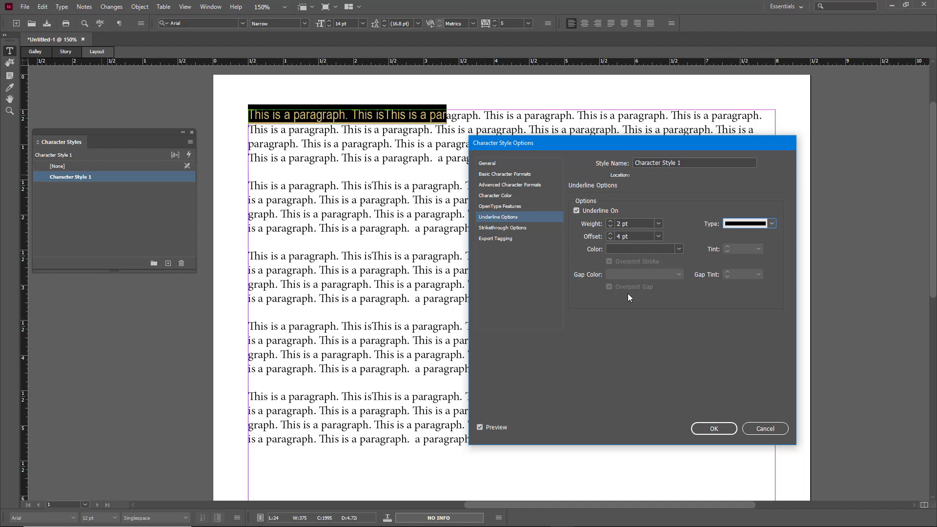
{"action": "left_click", "coordinate": [714, 429]}
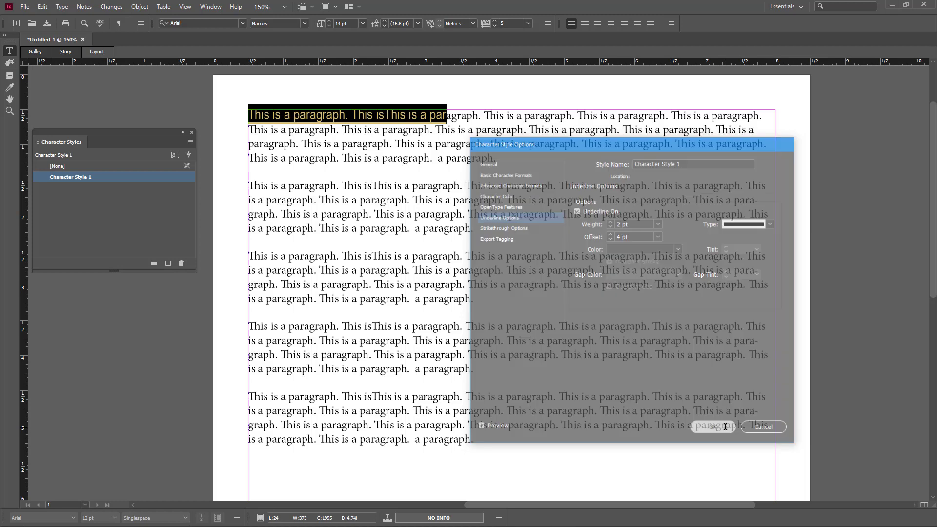
- Select the phrase that starts the first paragraph's third line
{"action": "left_click", "coordinate": [481, 228]}
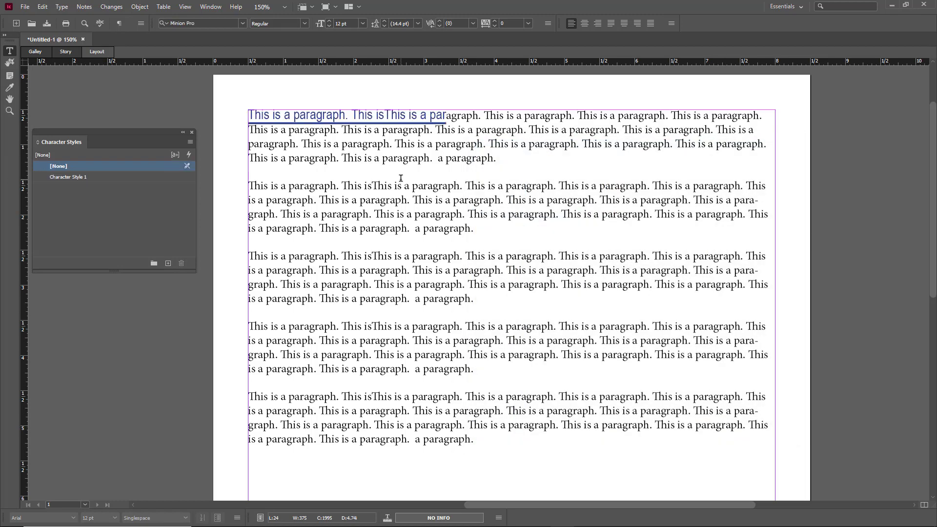
{"action": "left_click_drag", "start_coordinate": [443, 116], "coordinate": [249, 115]}
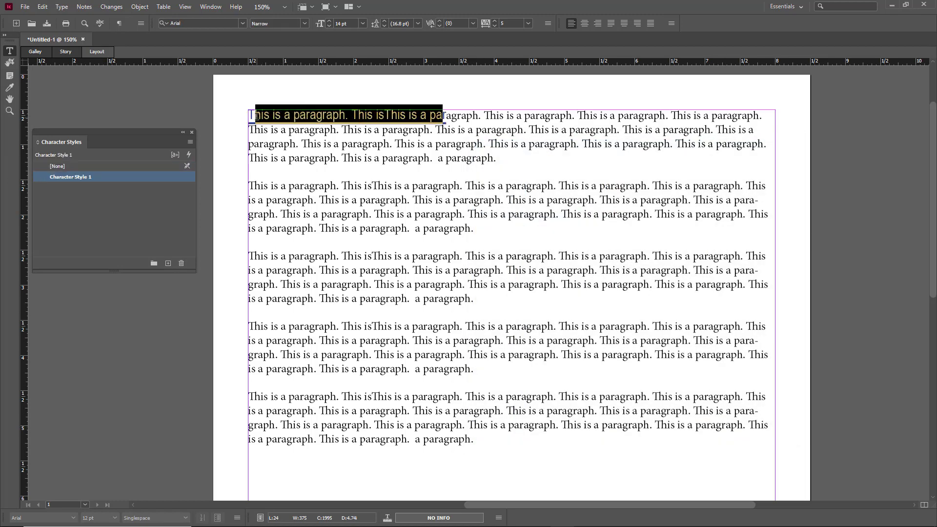
{"action": "left_click", "coordinate": [357, 143]}
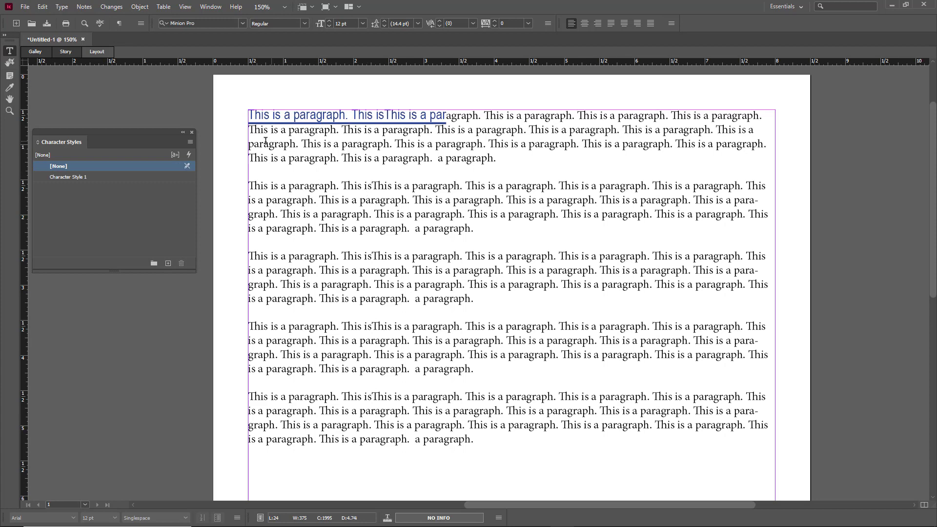
{"action": "left_click_drag", "start_coordinate": [249, 145], "coordinate": [394, 145]}
- Create a new character style and rename it Character TutorTube
{"action": "left_click", "coordinate": [168, 264]}
{"action": "double_click", "coordinate": [79, 186]}
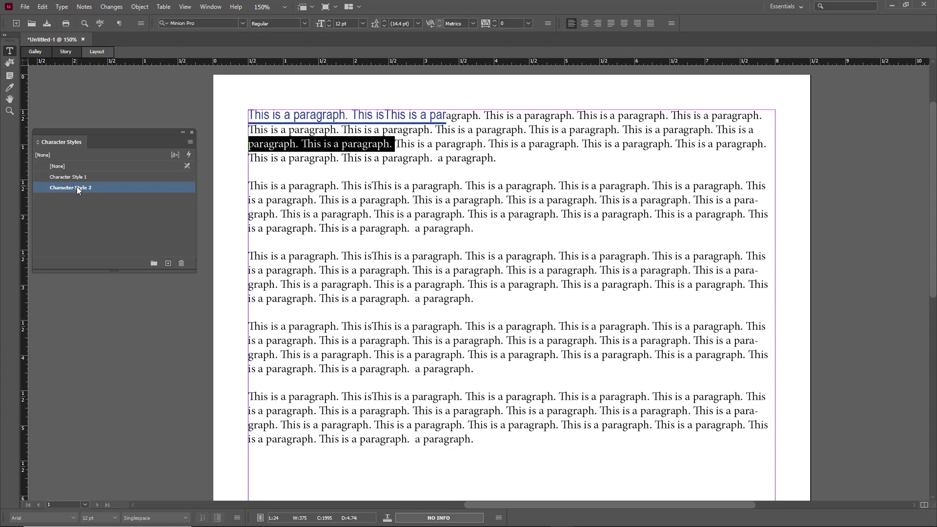
{"action": "left_click", "coordinate": [667, 163]}
{"action": "left_click_drag", "start_coordinate": [663, 163], "coordinate": [733, 160]}
{"action": "type", "text": "TutorTube"}
- Set Character TutorTube's font family to Arial and confirm
{"action": "left_click", "coordinate": [506, 176]}
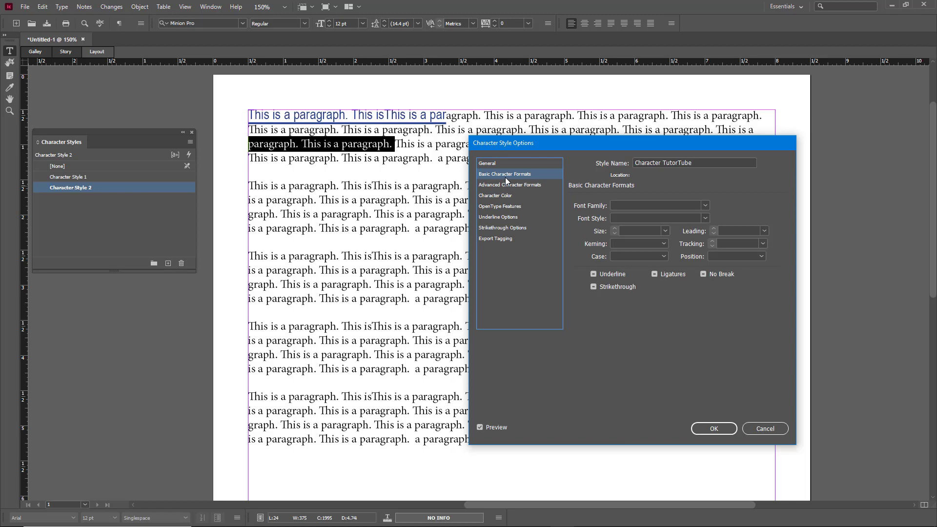
{"action": "left_click", "coordinate": [705, 206]}
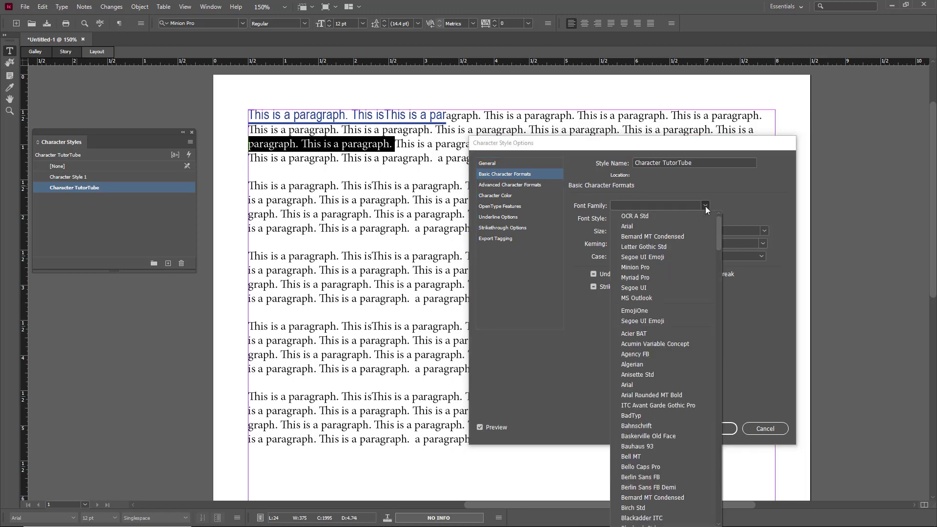
{"action": "left_click", "coordinate": [674, 227]}
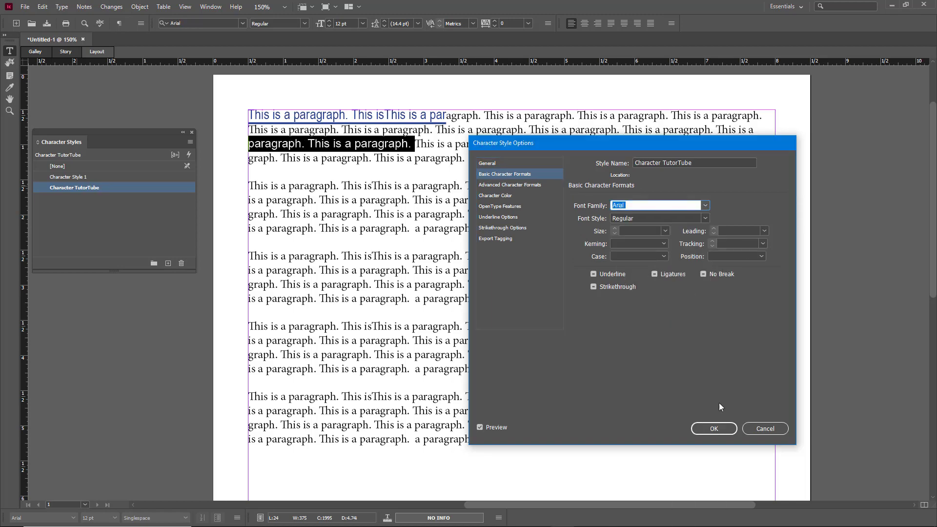
{"action": "left_click", "coordinate": [714, 429]}
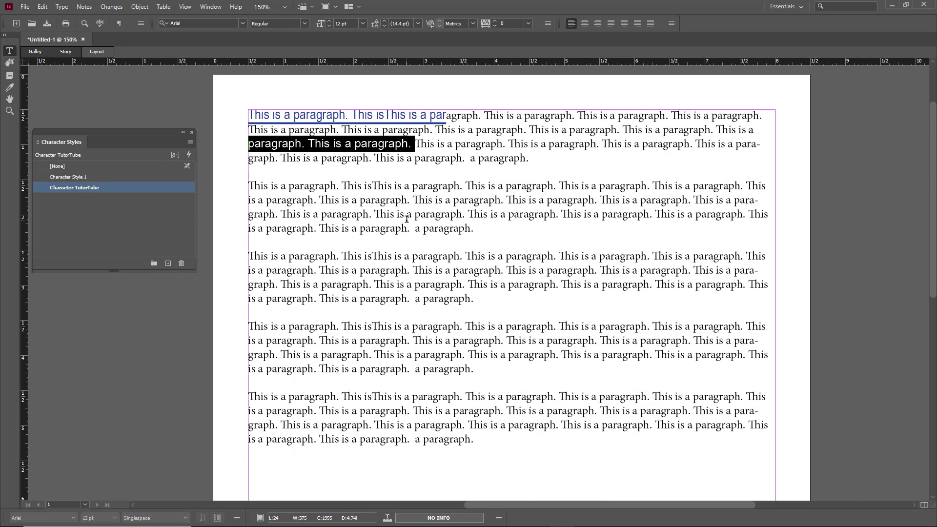
- Apply Character Style 1 to two sentences in the second paragraph
{"action": "left_click", "coordinate": [370, 179]}
{"action": "left_click_drag", "start_coordinate": [335, 200], "coordinate": [371, 200]}
{"action": "left_click", "coordinate": [390, 200]}
{"action": "left_click", "coordinate": [65, 178]}
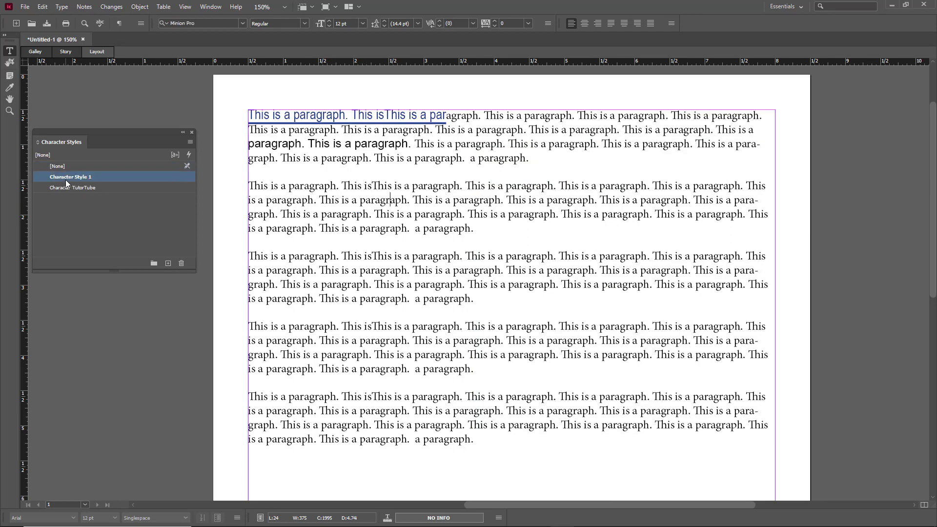
{"action": "left_click_drag", "start_coordinate": [320, 200], "coordinate": [503, 202]}
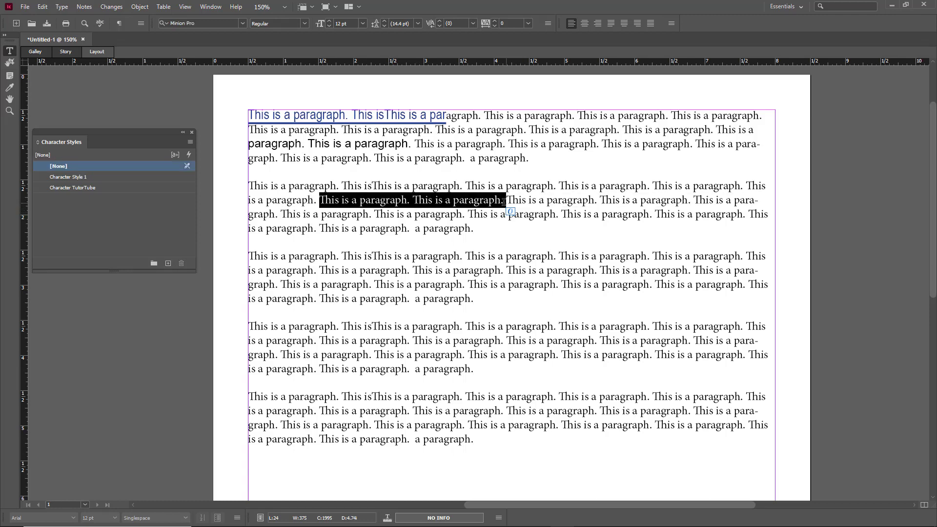
{"action": "left_click", "coordinate": [96, 178]}
- Apply Character TutorTube to the phrase on the second paragraph's last line
{"action": "left_click_drag", "start_coordinate": [348, 230], "coordinate": [476, 231]}
{"action": "left_click", "coordinate": [78, 189]}
{"action": "left_click", "coordinate": [549, 286]}
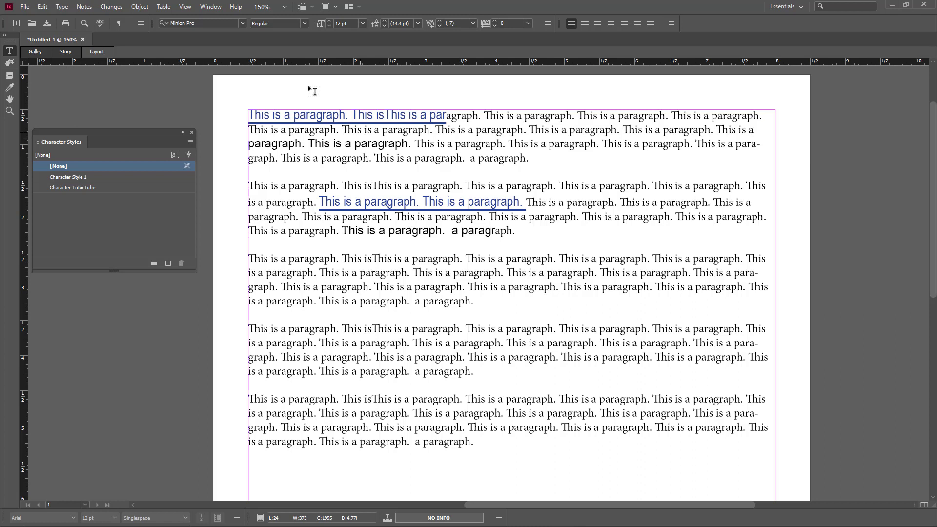
- Open the Paragraph Styles panel and place it above the Character Styles panel
{"action": "left_click", "coordinate": [206, 8]}
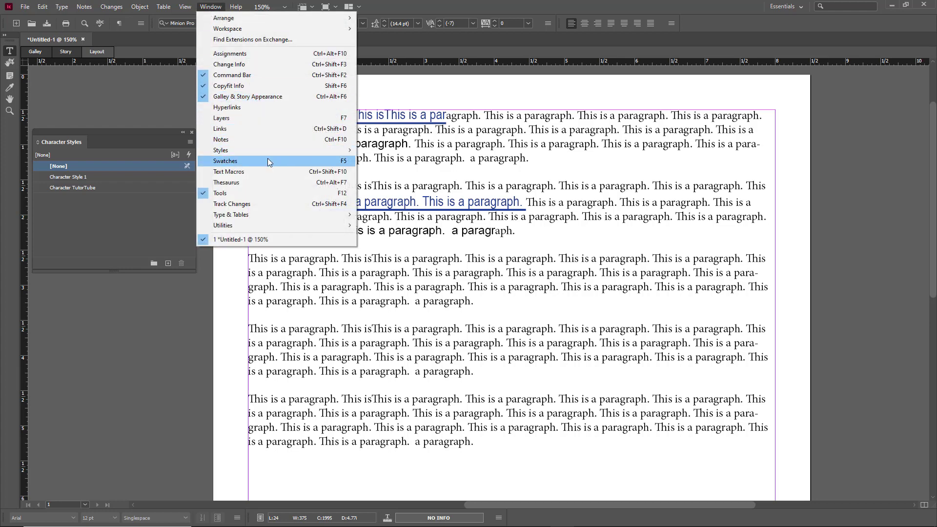
{"action": "mouse_move", "coordinate": [270, 151]}
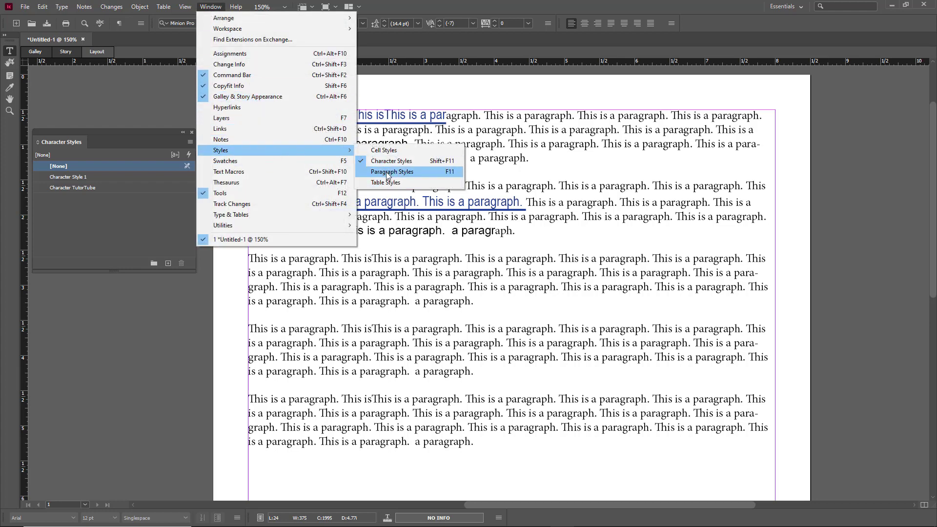
{"action": "left_click", "coordinate": [387, 173]}
{"action": "left_click_drag", "start_coordinate": [103, 107], "coordinate": [109, 78]}
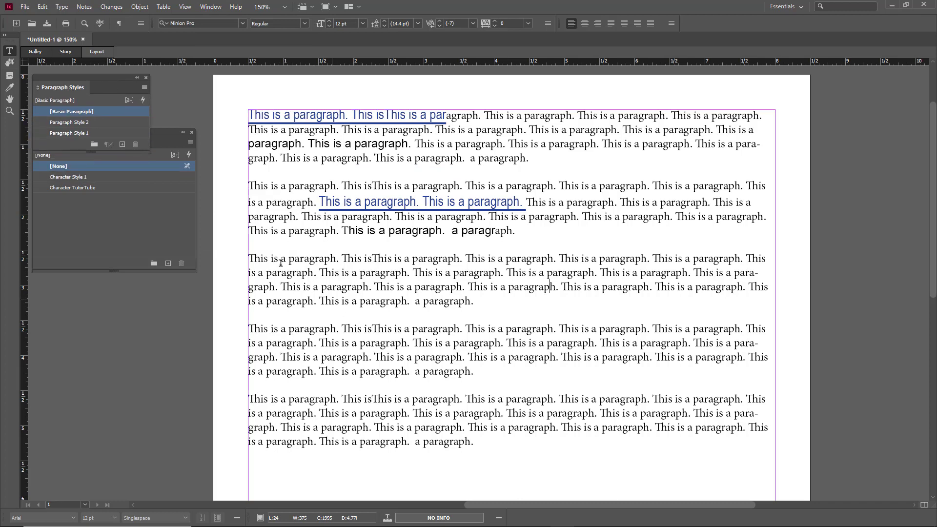
- Apply Paragraph Style 1 to the third paragraph
{"action": "left_click_drag", "start_coordinate": [264, 259], "coordinate": [445, 316]}
{"action": "left_click", "coordinate": [87, 133]}
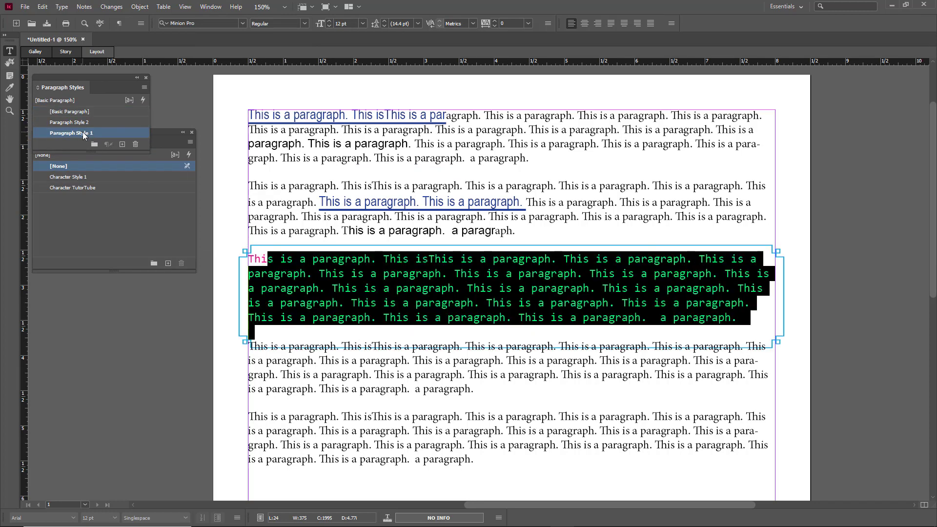
{"action": "left_click", "coordinate": [313, 272]}
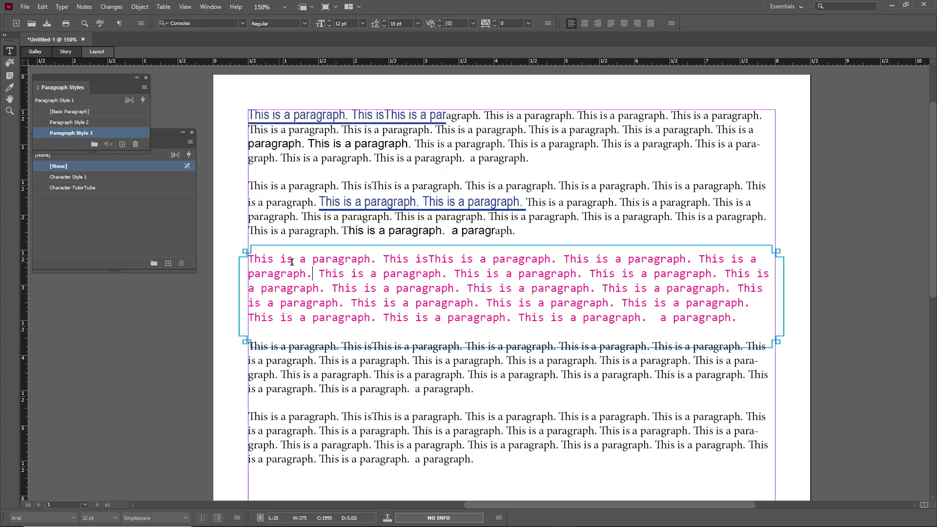
- Apply Character Style 1 to the third paragraph's second-line sentence and Character TutorTube to a fourth-line phrase
{"action": "left_click_drag", "start_coordinate": [319, 274], "coordinate": [448, 276]}
{"action": "left_click", "coordinate": [89, 178]}
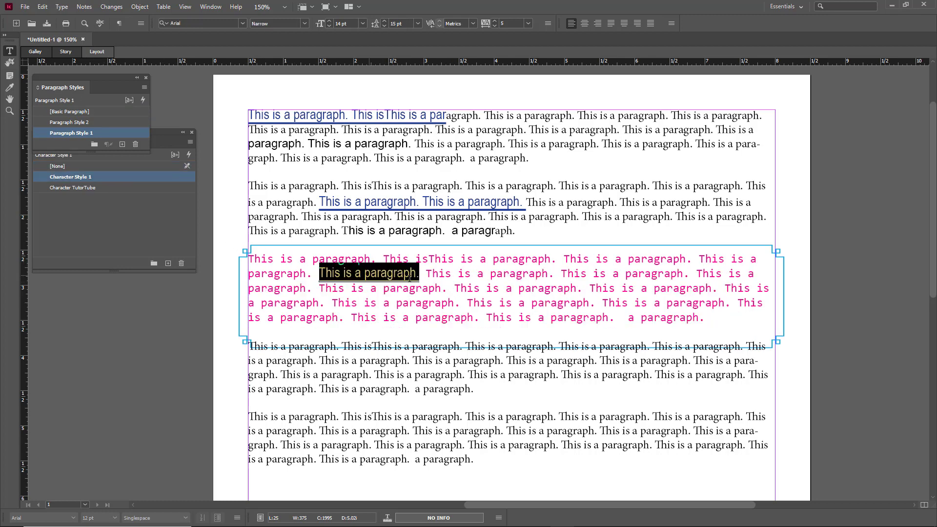
{"action": "left_click_drag", "start_coordinate": [325, 273], "coordinate": [509, 303]}
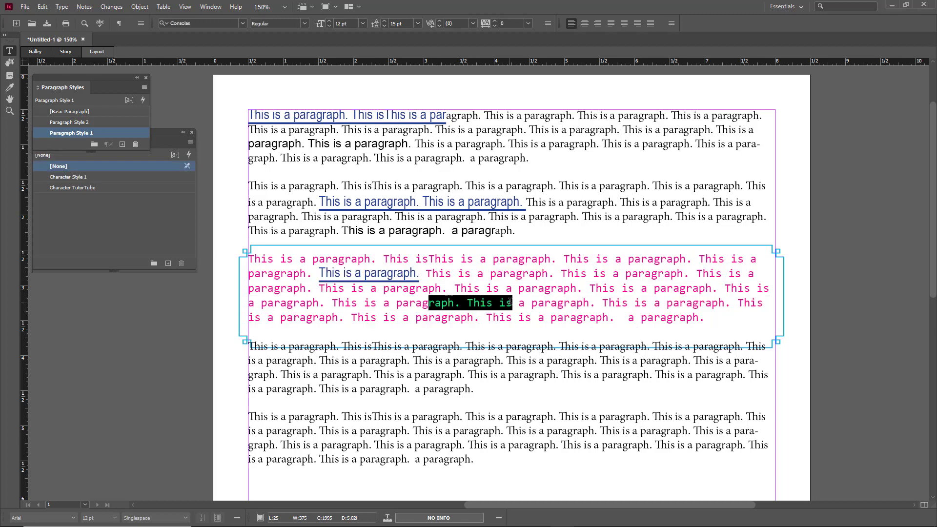
{"action": "left_click", "coordinate": [87, 188]}
{"action": "left_click", "coordinate": [433, 268]}
- Restyle the fourth-line phrase of the third paragraph with Character Style 1
{"action": "left_click_drag", "start_coordinate": [422, 304], "coordinate": [530, 304]}
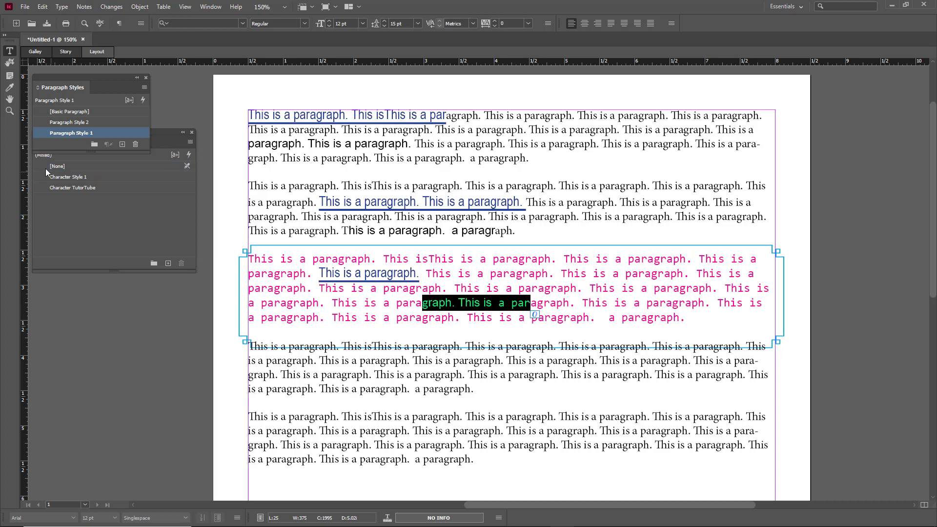
{"action": "left_click", "coordinate": [397, 286]}
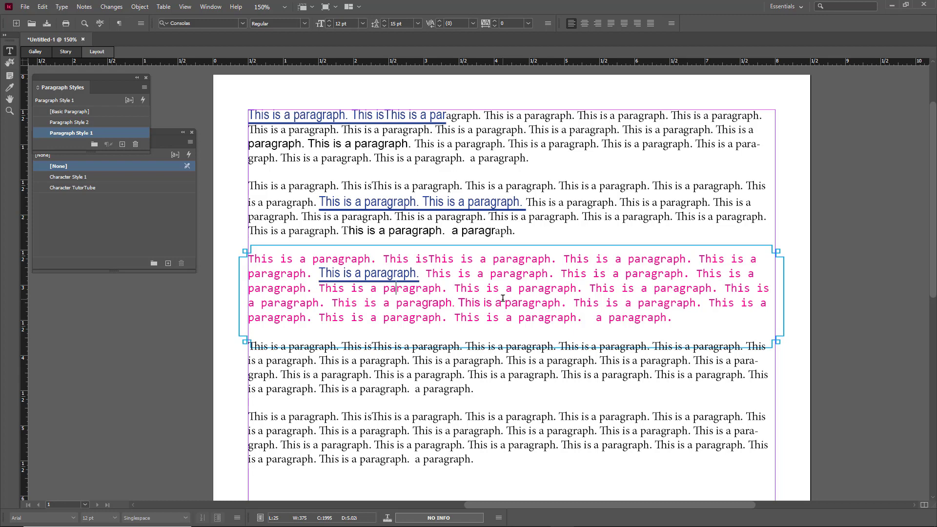
{"action": "left_click_drag", "start_coordinate": [423, 302], "coordinate": [521, 303]}
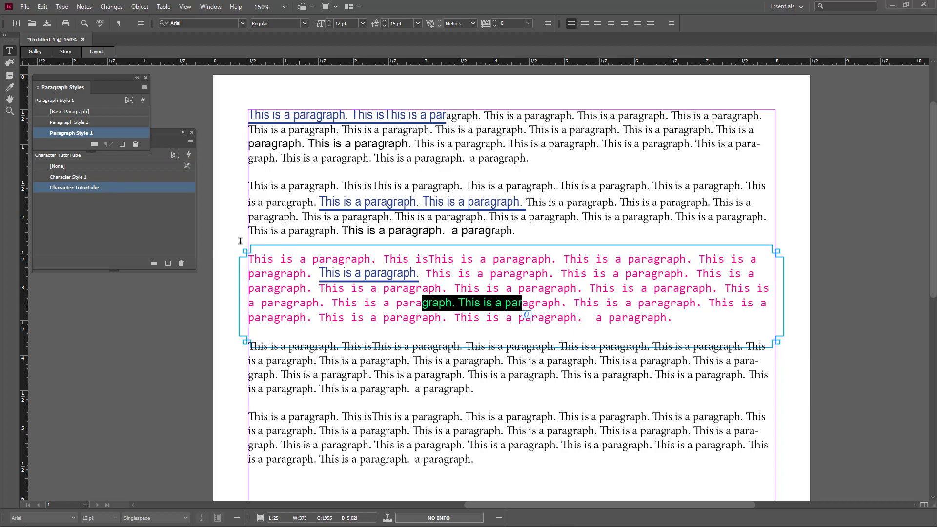
{"action": "left_click", "coordinate": [74, 177]}
{"action": "left_click", "coordinate": [588, 294]}
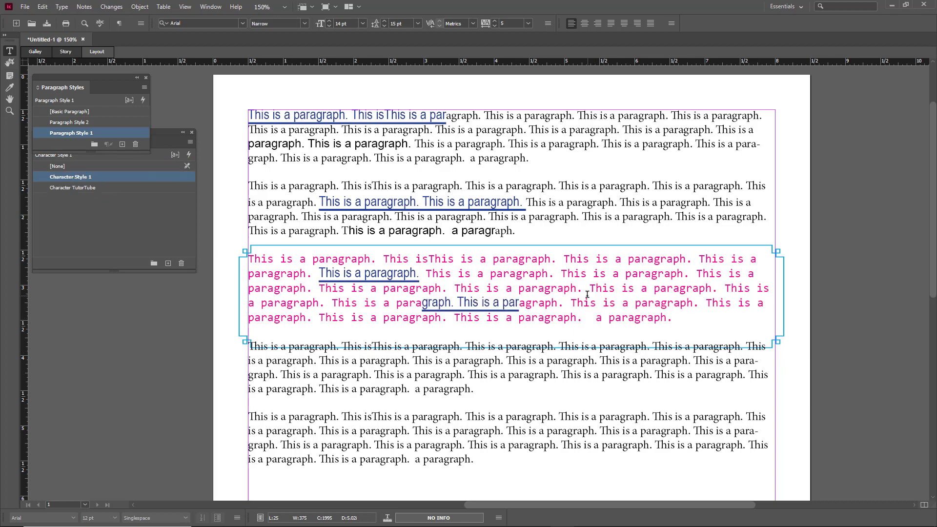